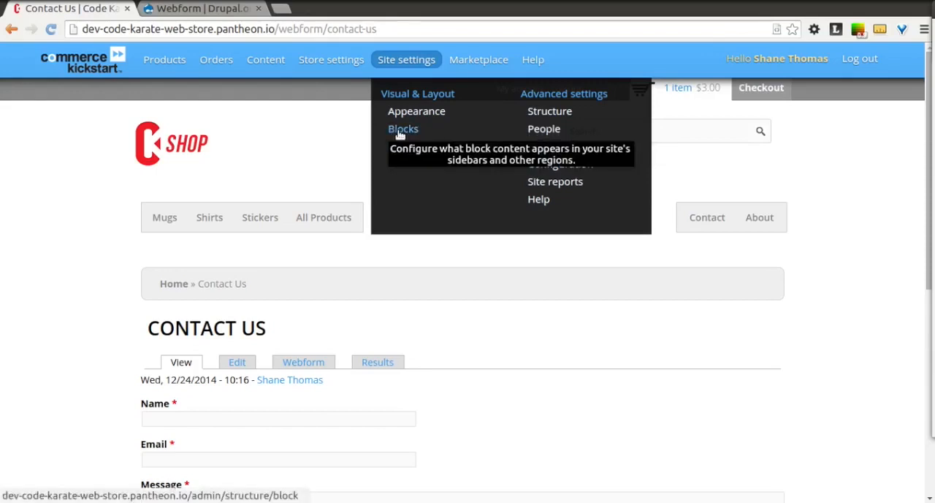
Open the site's Blocks administration page
click(400, 135)
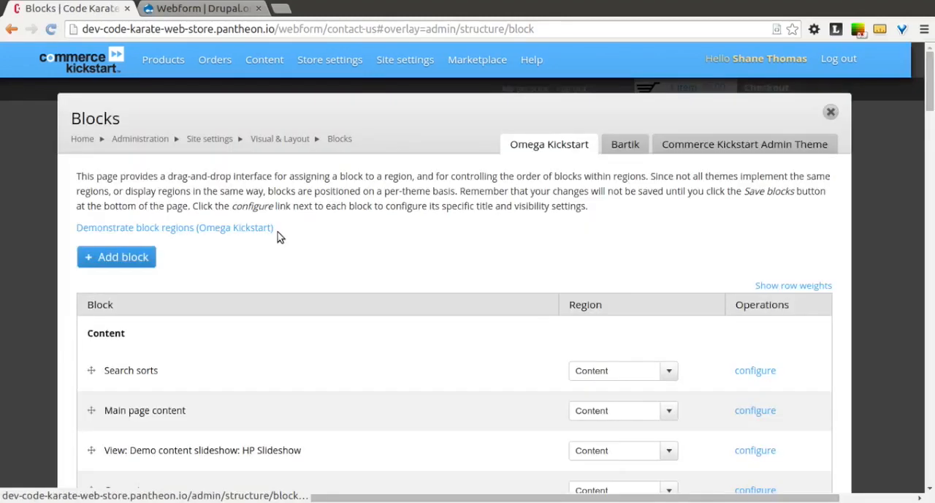
scroll(341, 285, down, 3)
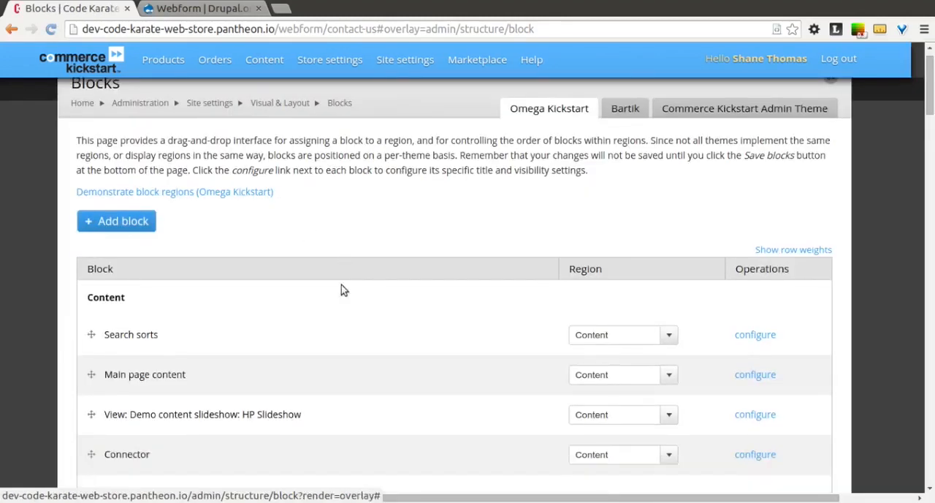
scroll(342, 285, up, 3)
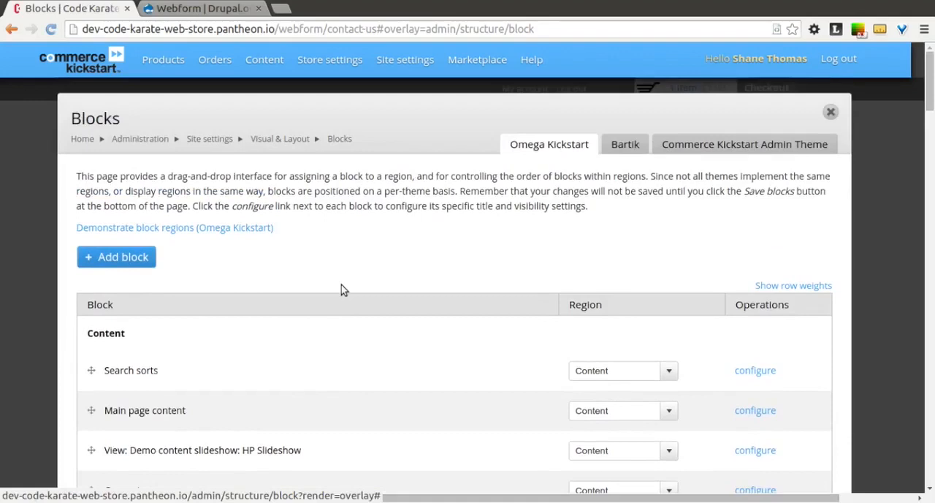
Examine the available regions in the Omega Kickstart block region demonstration, including the sidebars and footers, and exit it
click(204, 229)
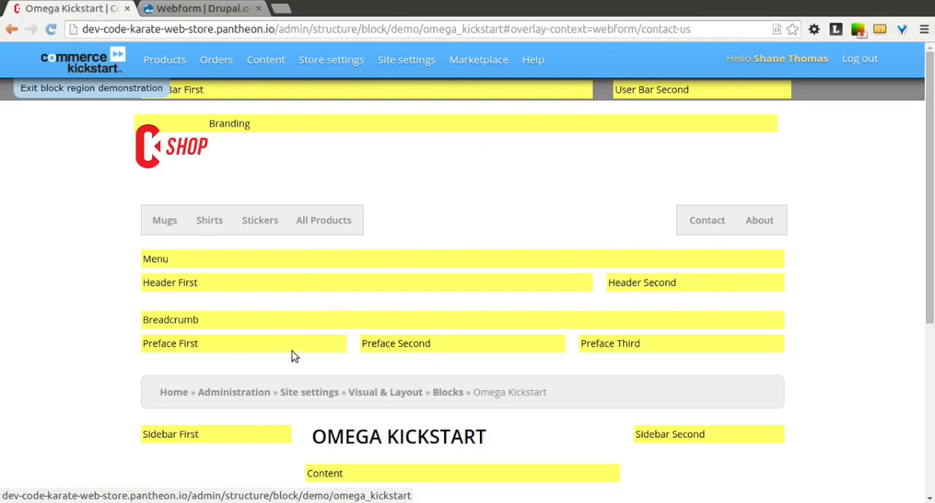
scroll(549, 339, down, 3)
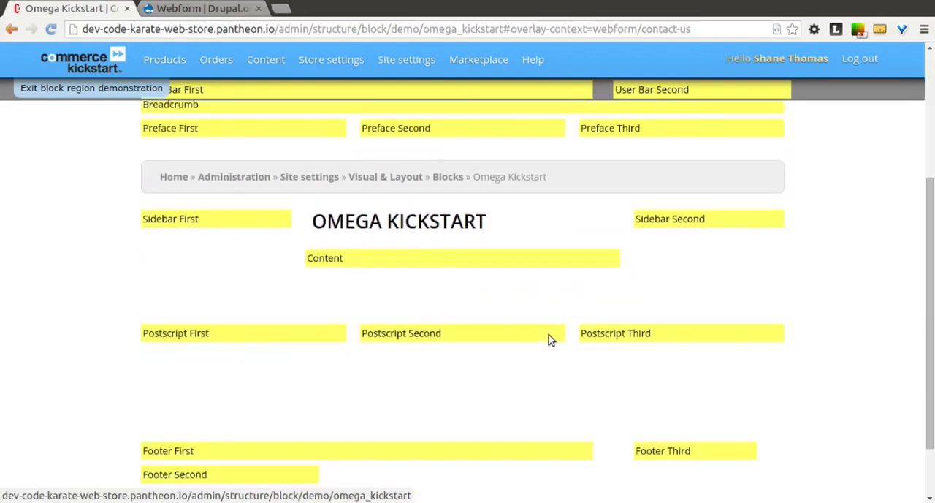
scroll(549, 335, down, 1)
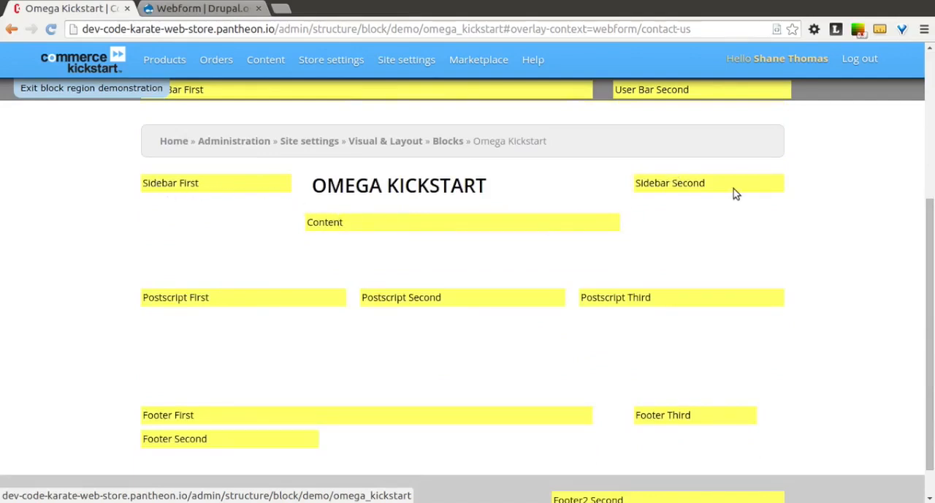
scroll(660, 228, down, 1)
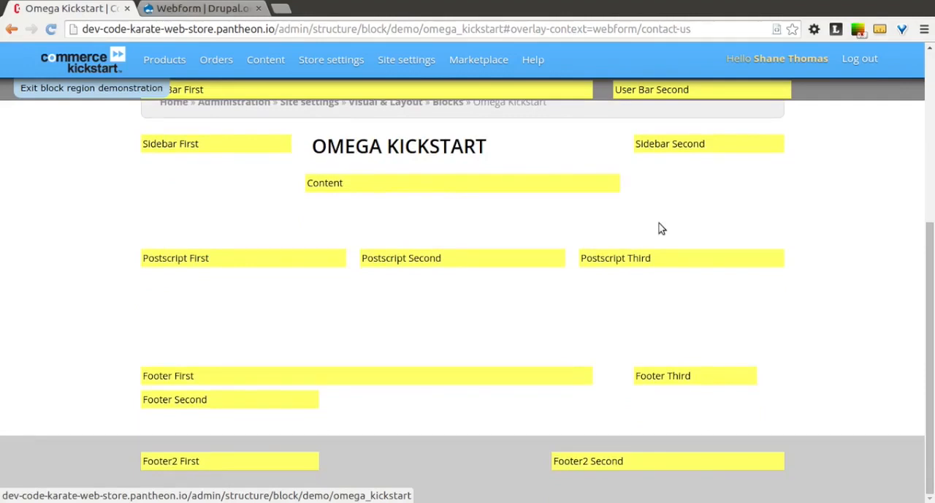
scroll(660, 228, up, 7)
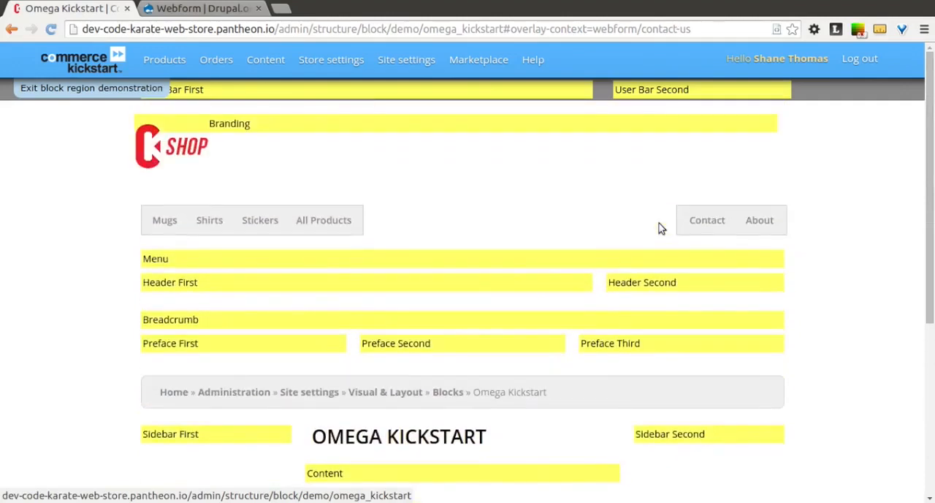
scroll(659, 229, down, 7)
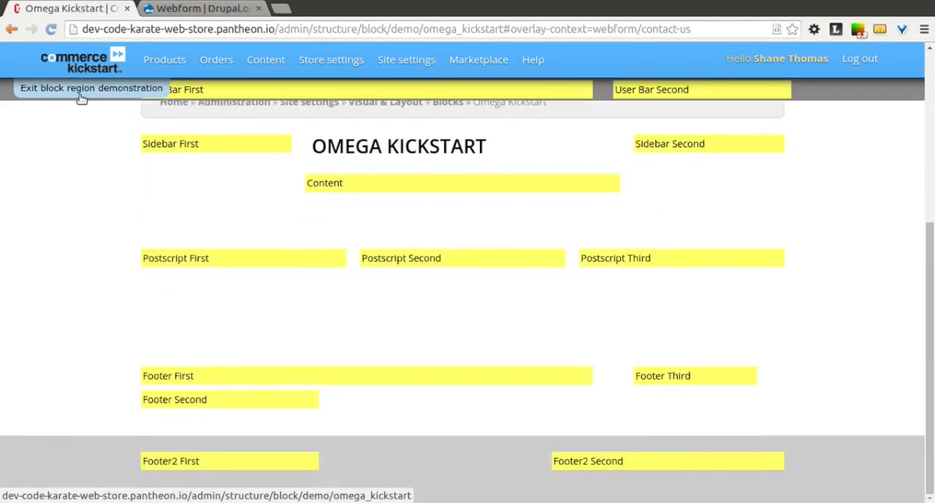
click(56, 88)
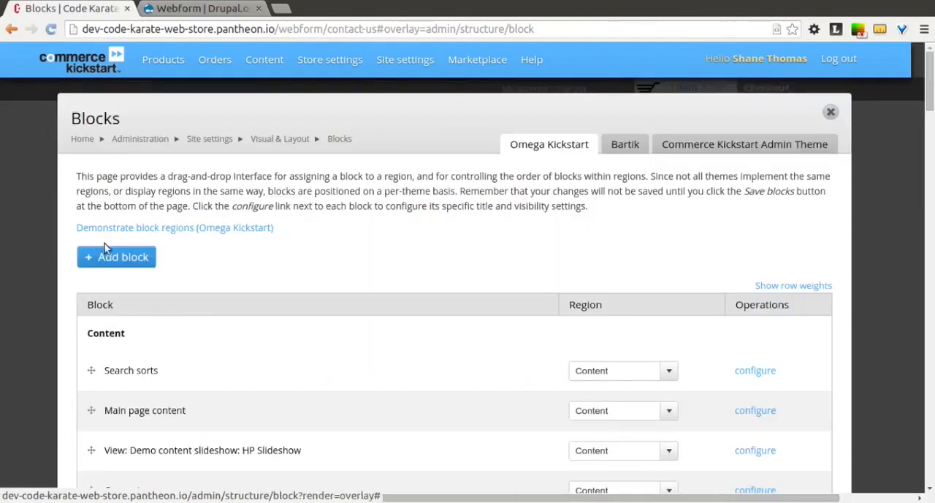
Assign the disabled "Webform: Contact Us" block to the Sidebar Second region
scroll(348, 253, down, 2)
scroll(348, 254, down, 1)
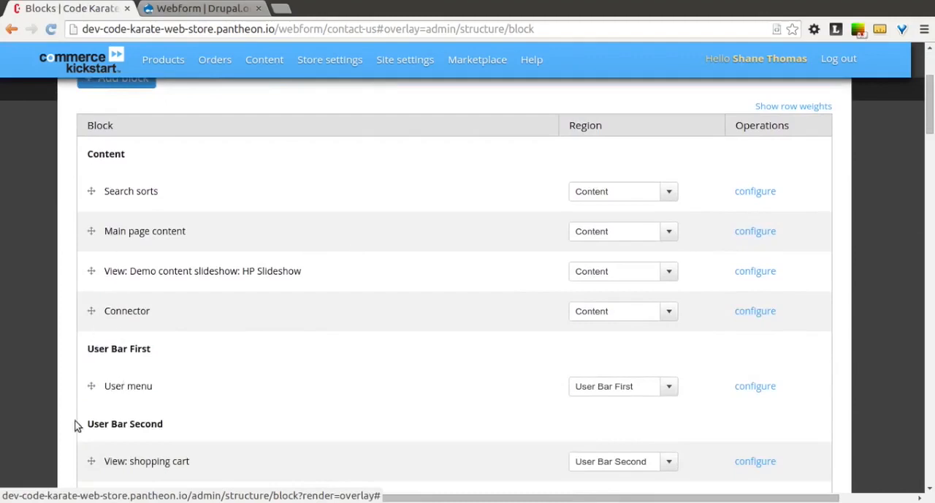
scroll(78, 426, down, 1)
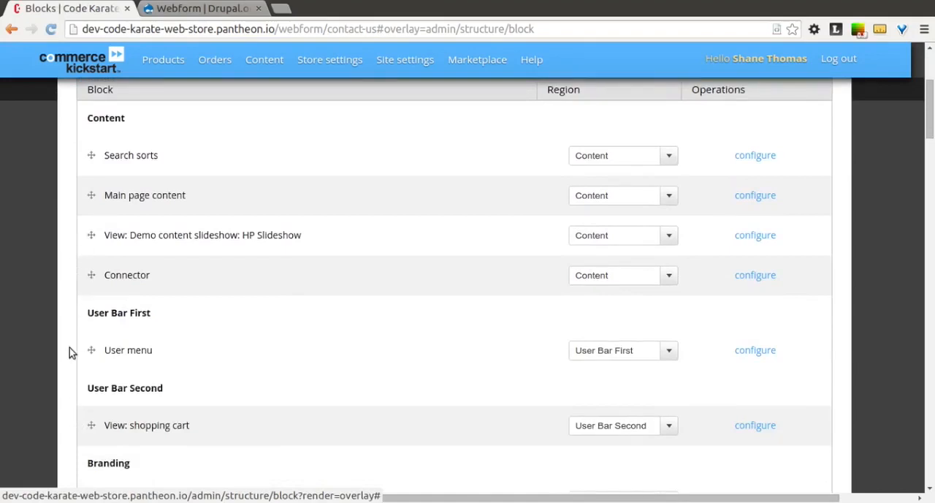
scroll(69, 353, down, 2)
scroll(70, 352, down, 2)
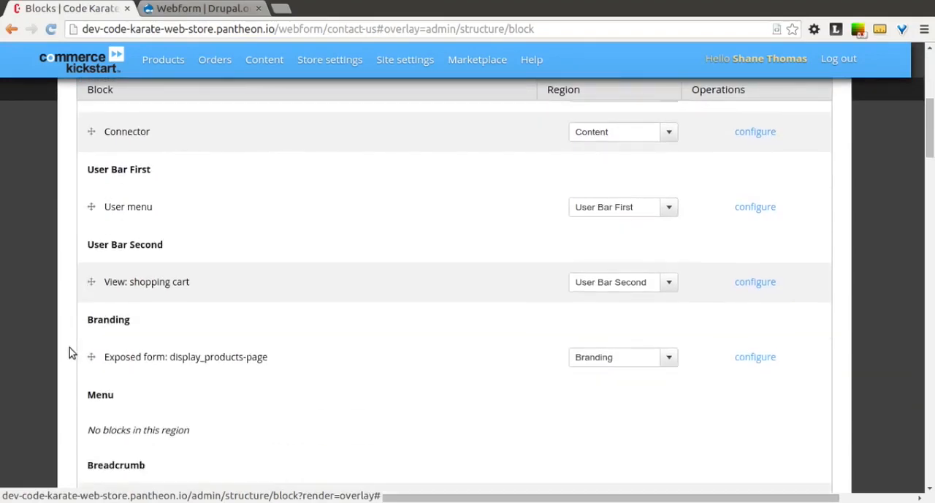
scroll(69, 352, down, 11)
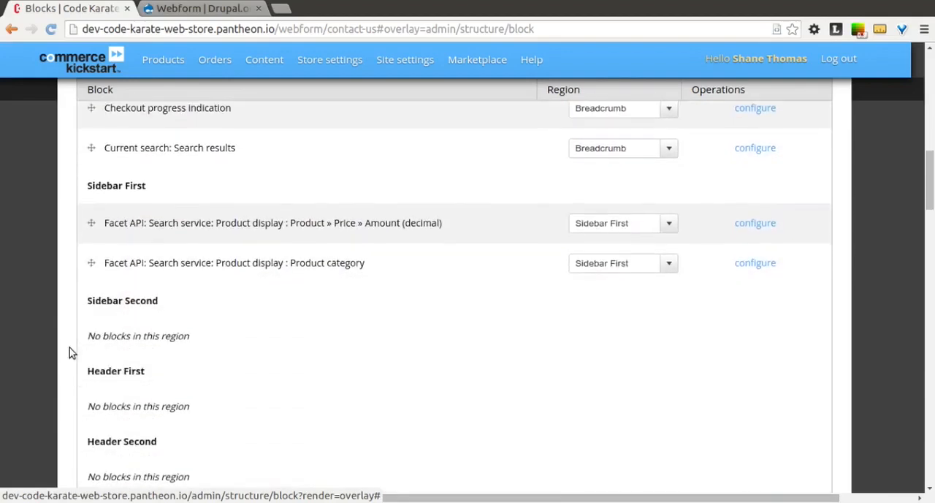
scroll(69, 351, down, 12)
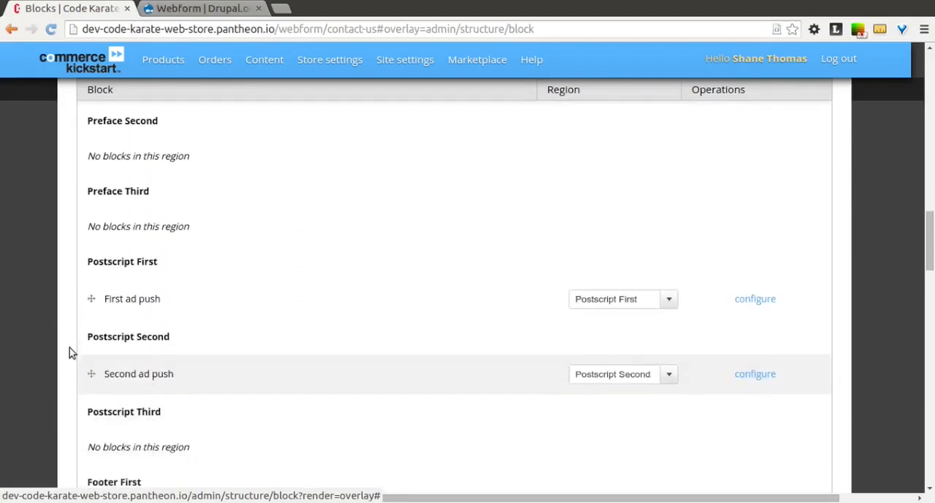
scroll(69, 352, down, 15)
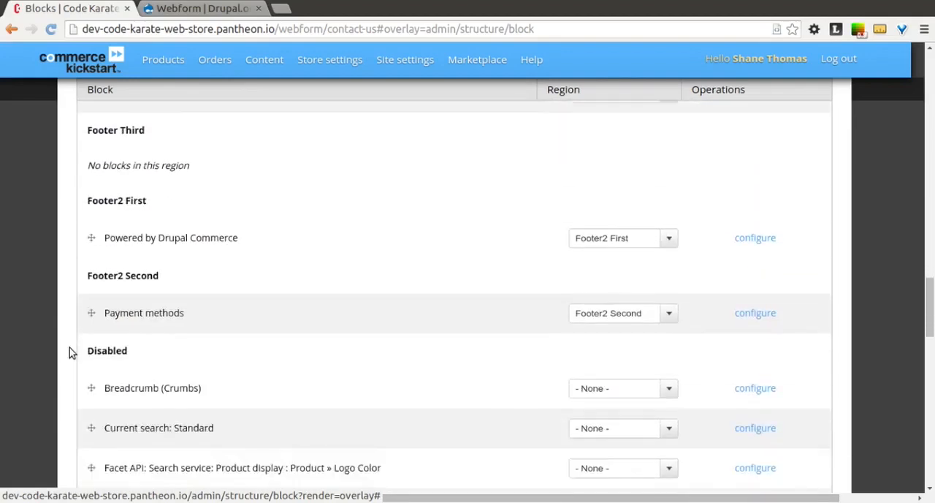
scroll(69, 348, down, 1)
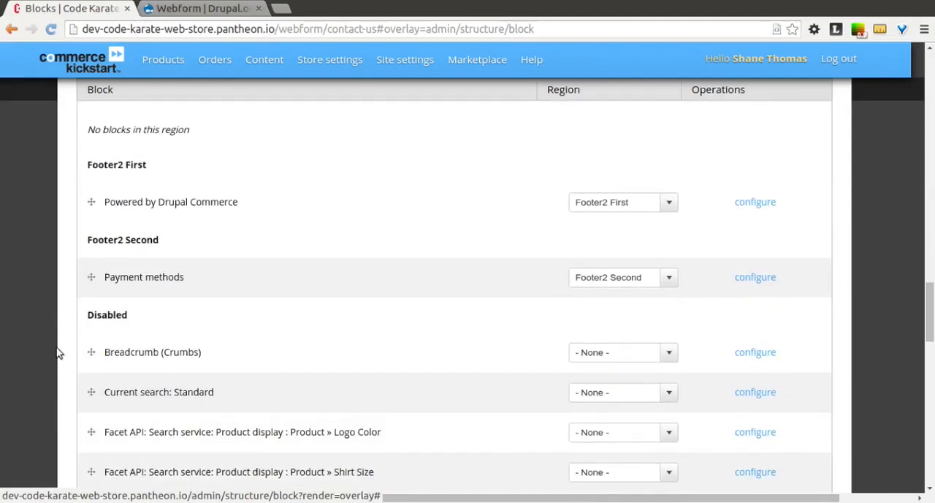
scroll(59, 353, down, 10)
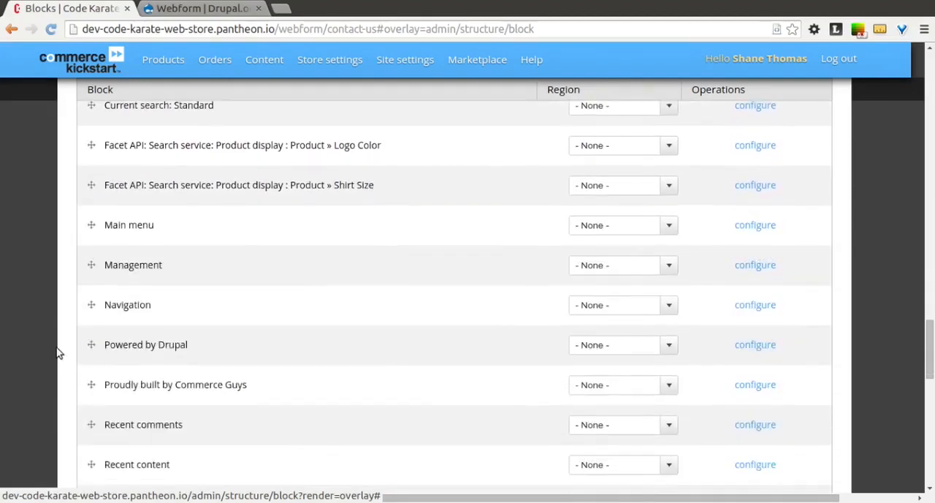
scroll(58, 353, down, 8)
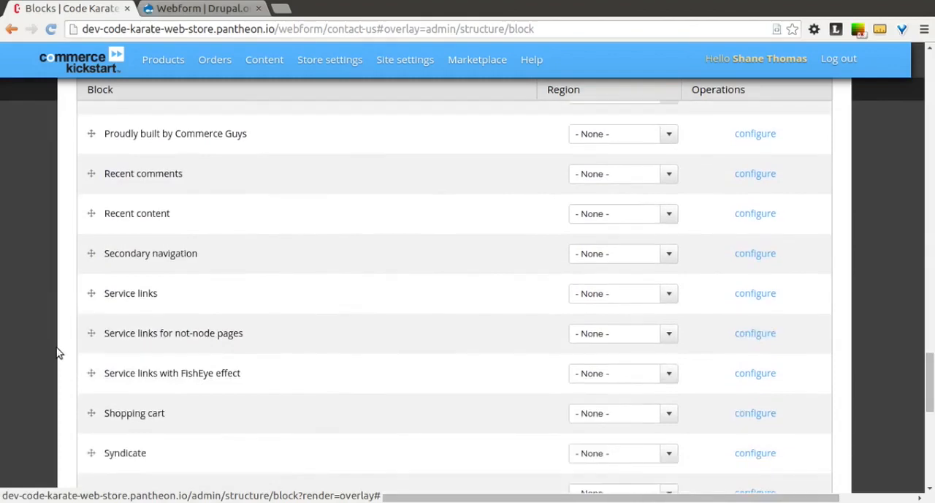
scroll(59, 353, down, 6)
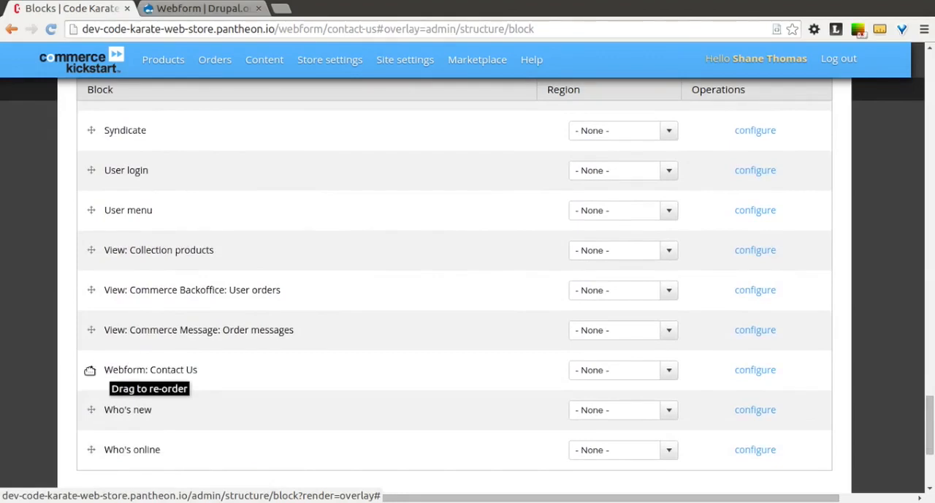
drag(91, 370, 92, 329)
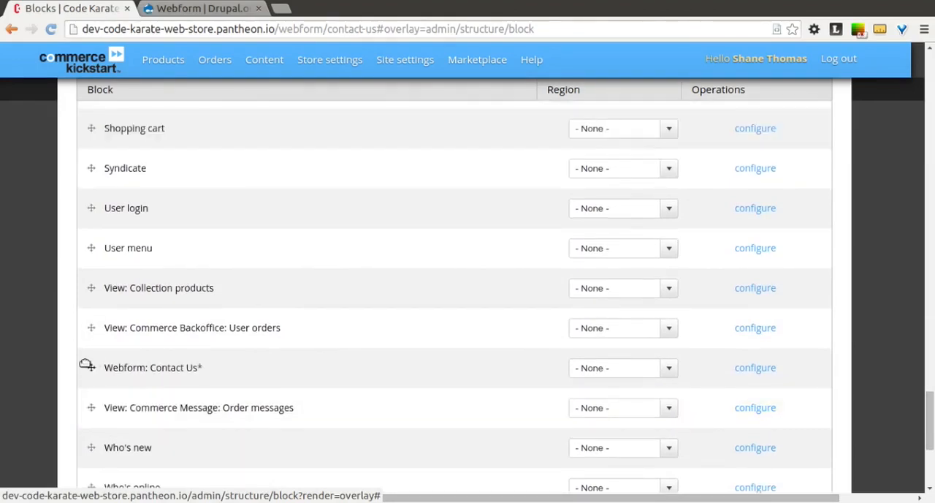
click(670, 368)
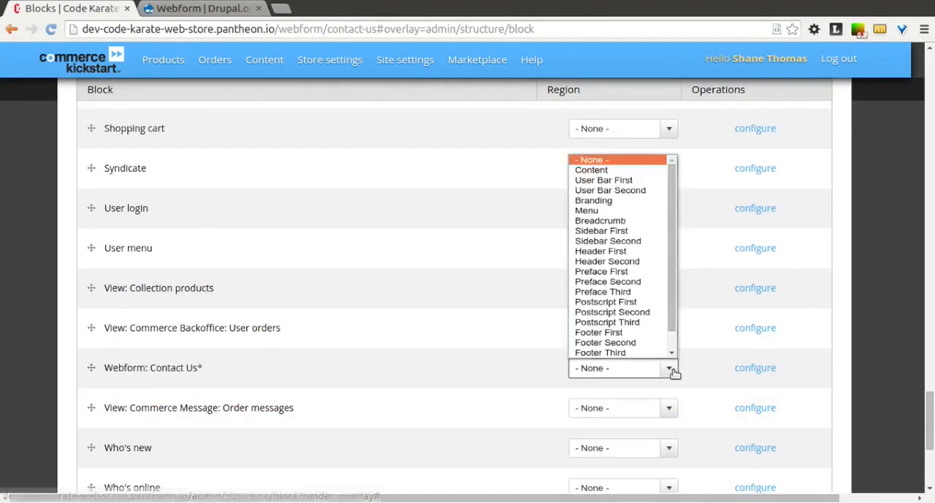
click(654, 241)
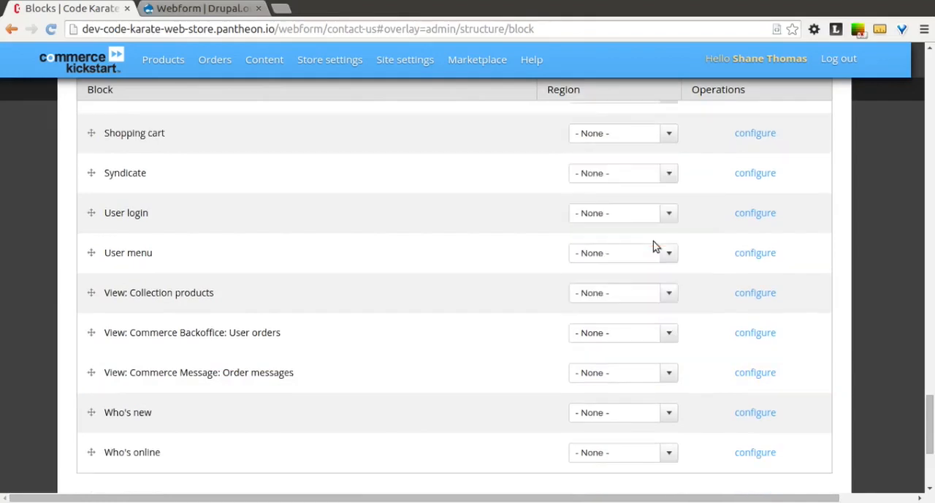
Check the Contact Us webform block's placement, save the block layout and close the Blocks overlay
scroll(462, 286, up, 15)
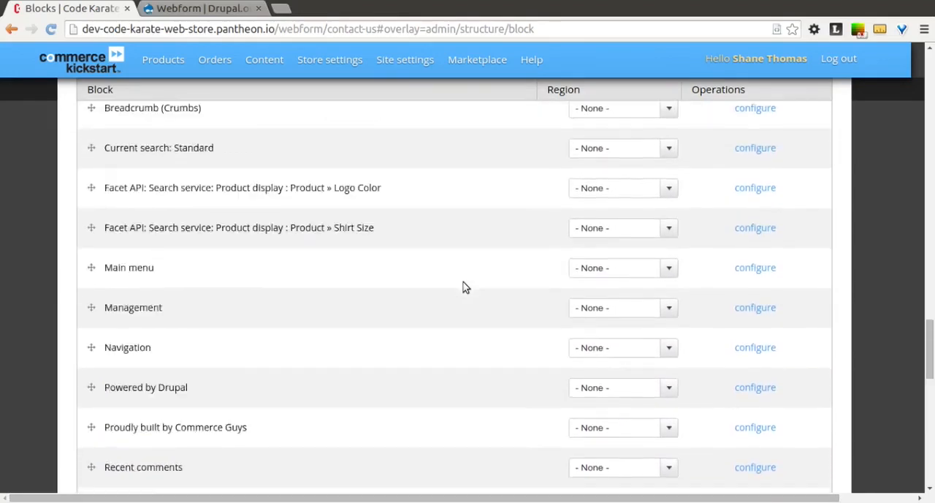
scroll(463, 286, up, 15)
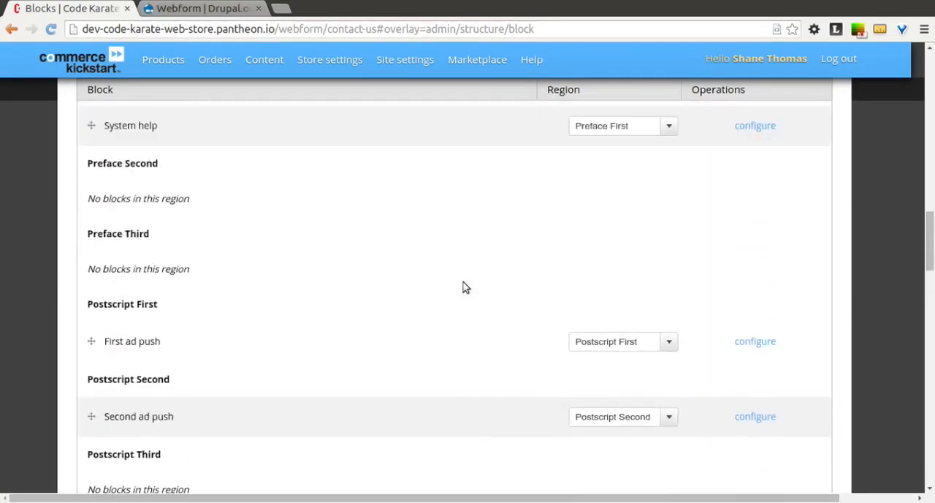
scroll(463, 286, up, 1)
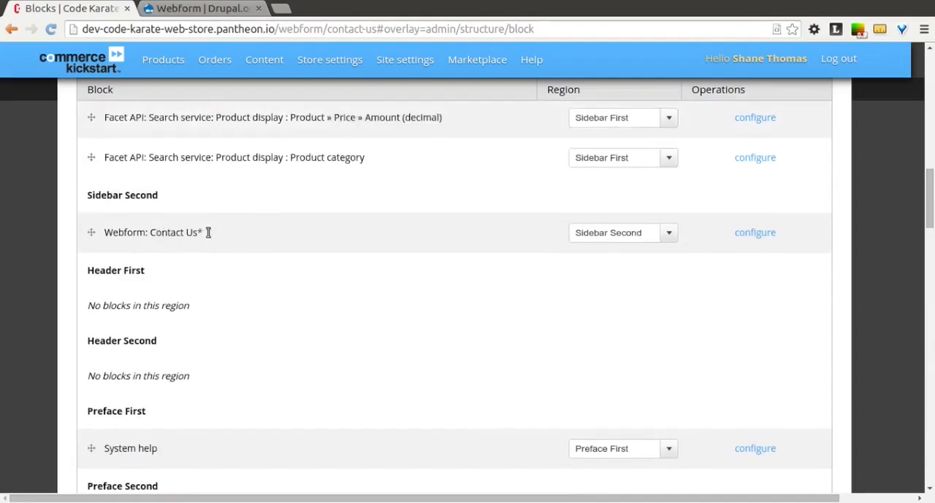
scroll(293, 245, down, 20)
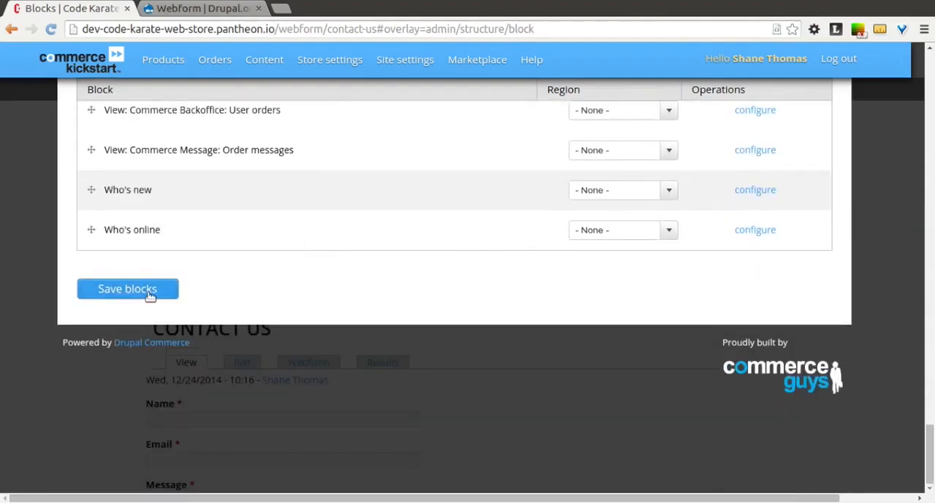
click(149, 292)
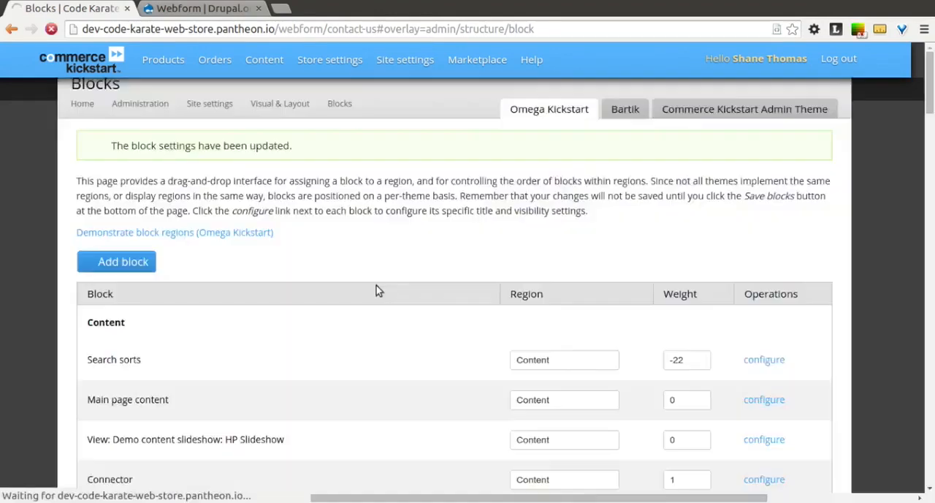
scroll(378, 291, down, 6)
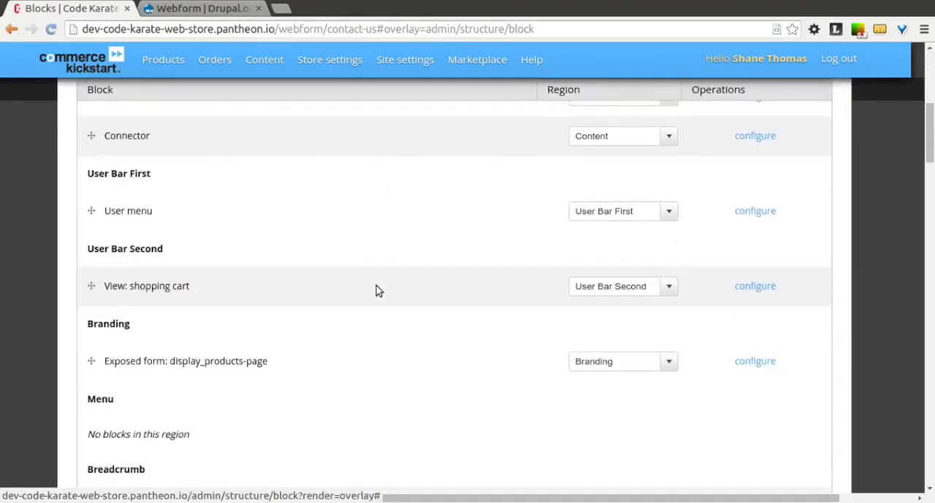
scroll(375, 290, up, 10)
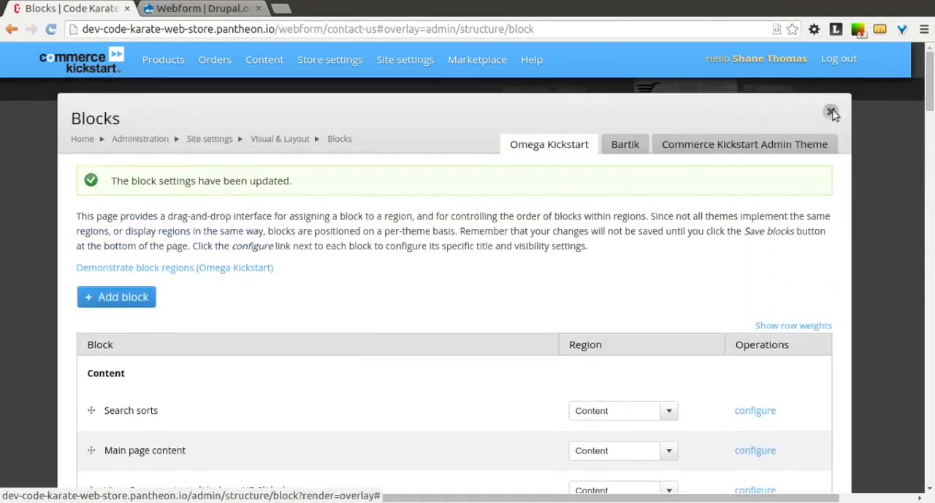
click(831, 112)
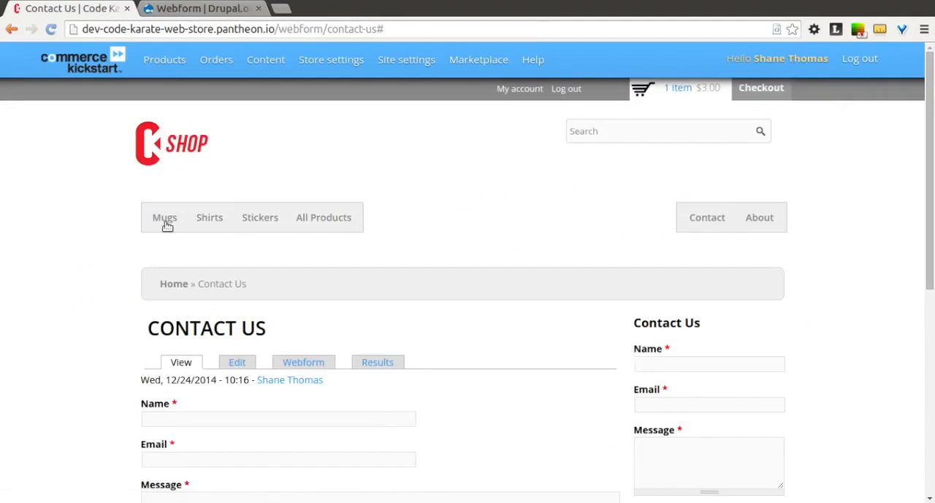
Check the sidebar Contact Us form on the store's Mugs and Contact pages
click(165, 223)
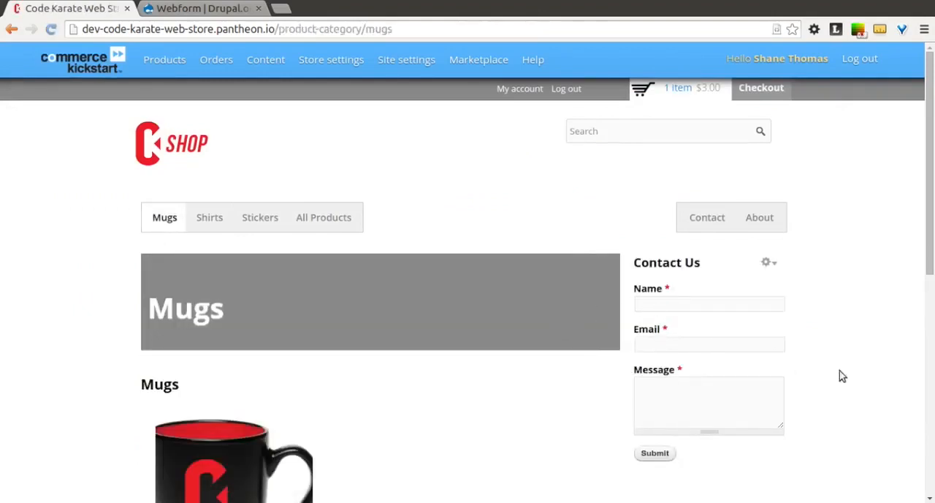
scroll(872, 328, down, 3)
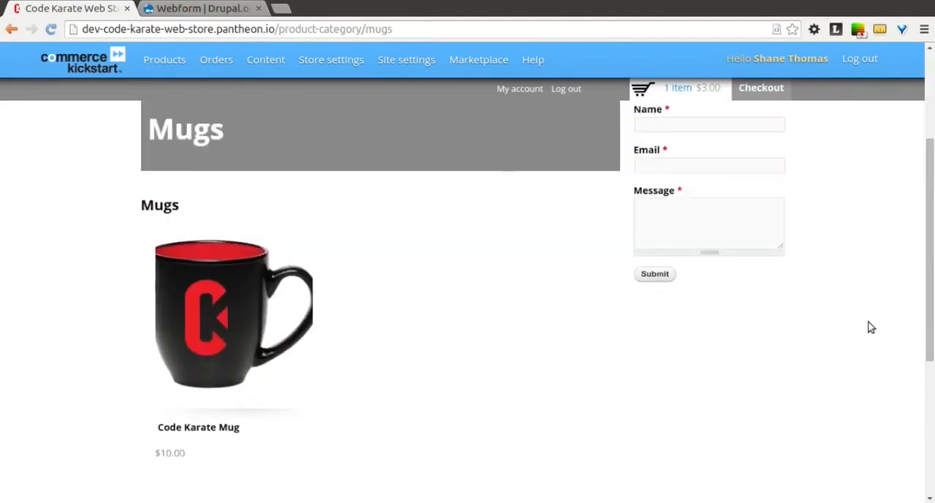
scroll(870, 326, up, 3)
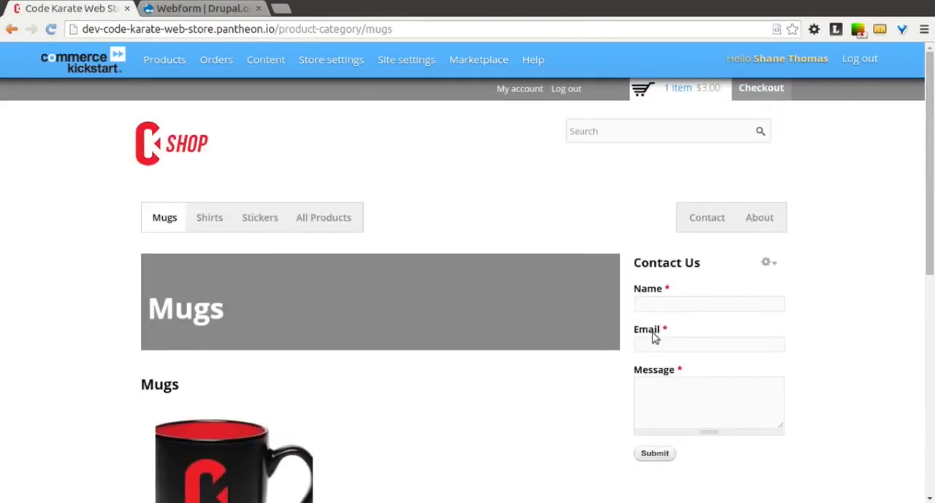
click(706, 217)
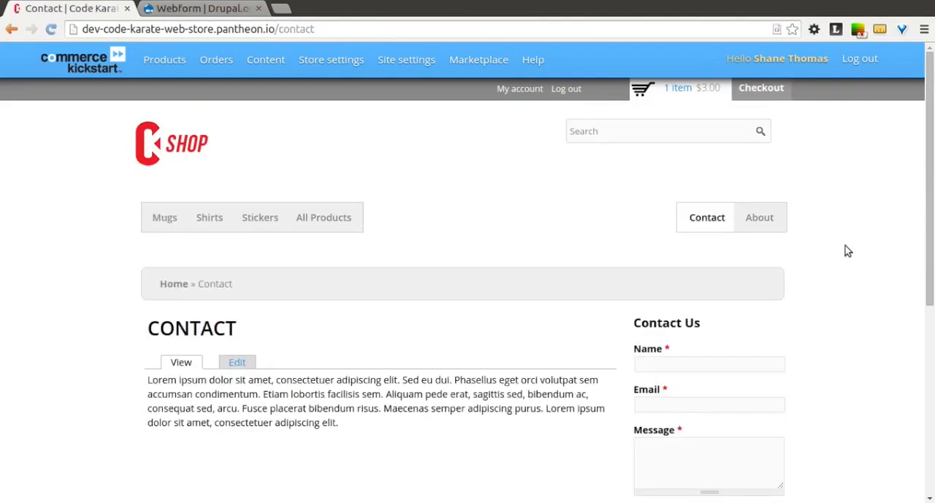
Examine the sidebar form on the Contact page and identify the page's path in its URL
scroll(845, 250, down, 1)
scroll(845, 251, down, 2)
scroll(845, 251, up, 1)
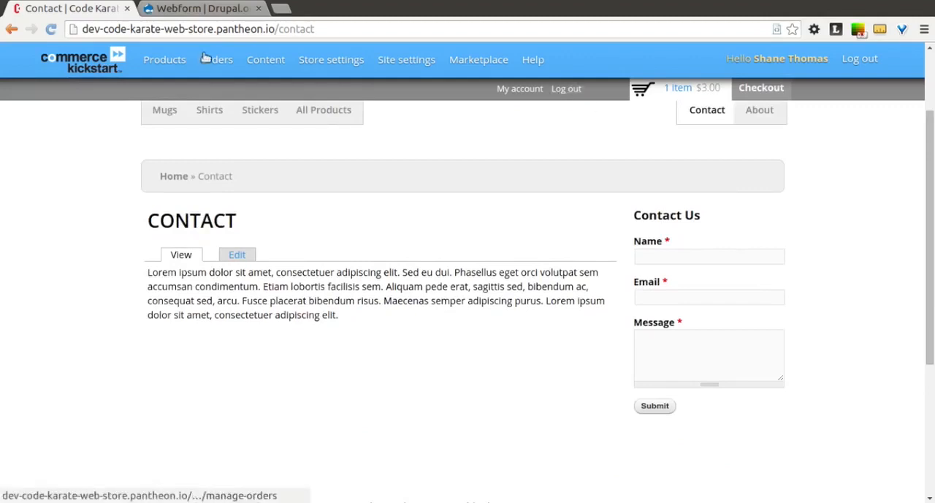
double_click(314, 33)
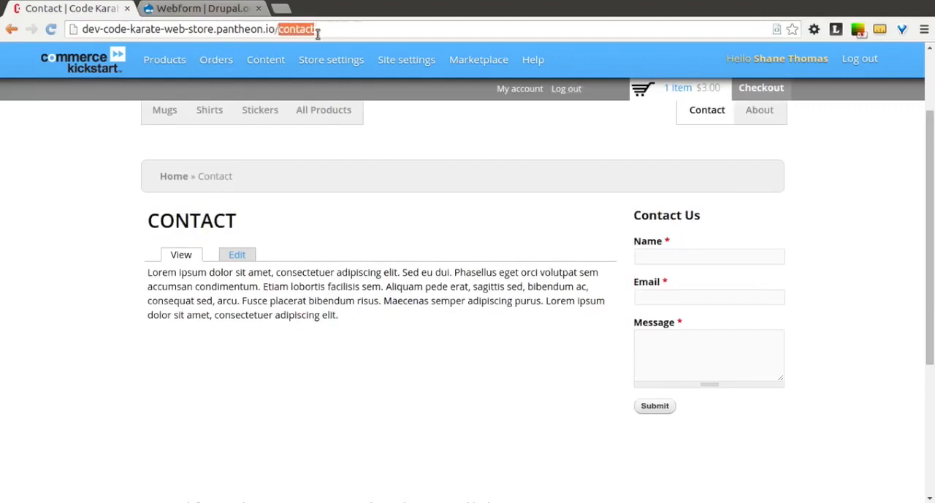
click(333, 30)
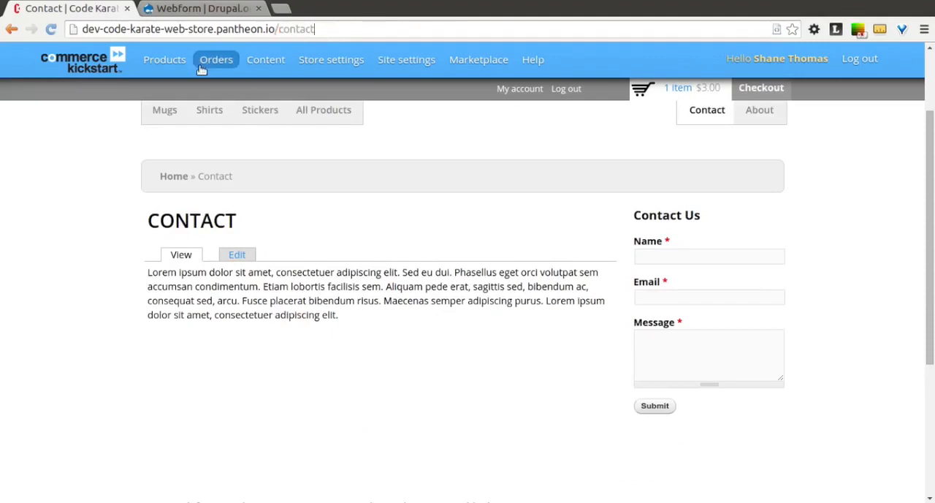
Open the configuration of the "Webform: Contact Us" block in the Sidebar Second region
mouse_move(358, 67)
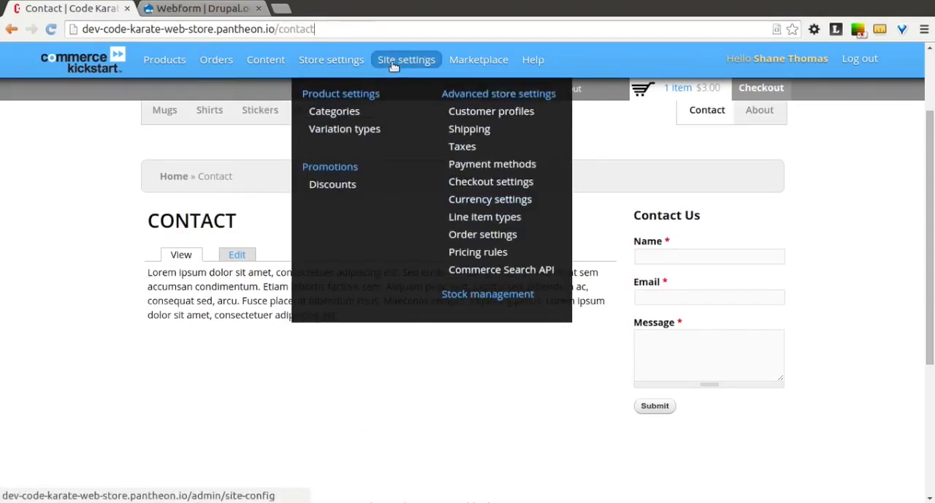
mouse_move(406, 63)
click(404, 129)
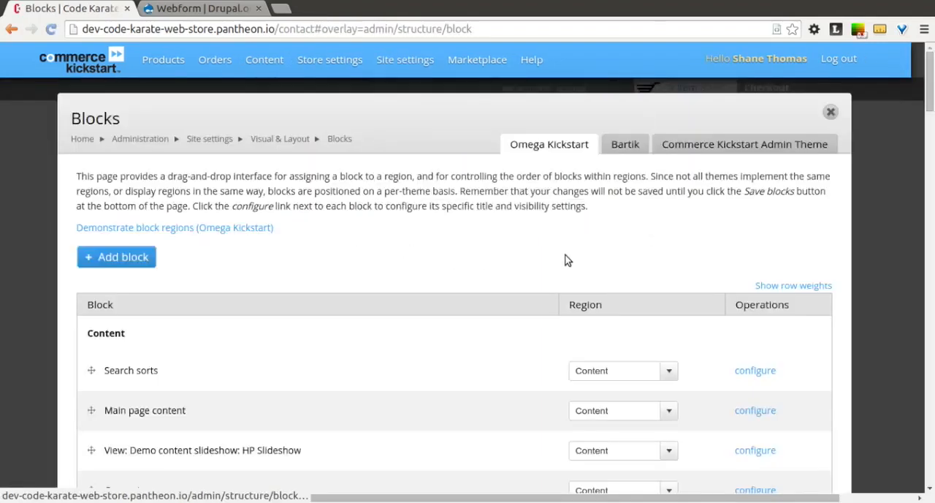
scroll(632, 340, down, 10)
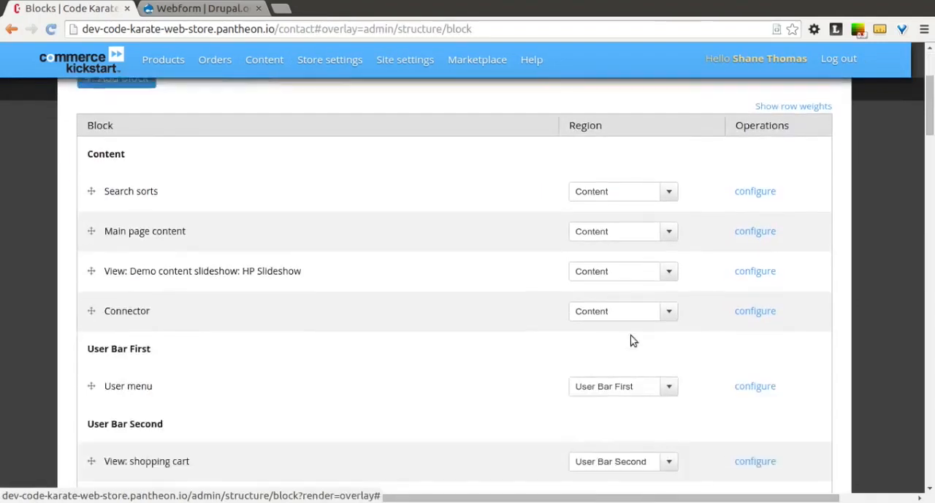
scroll(632, 341, down, 3)
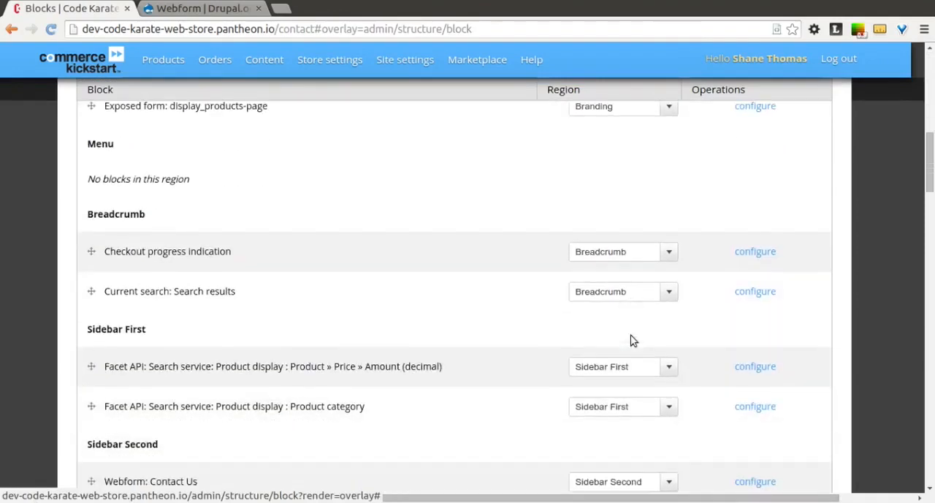
scroll(633, 340, down, 3)
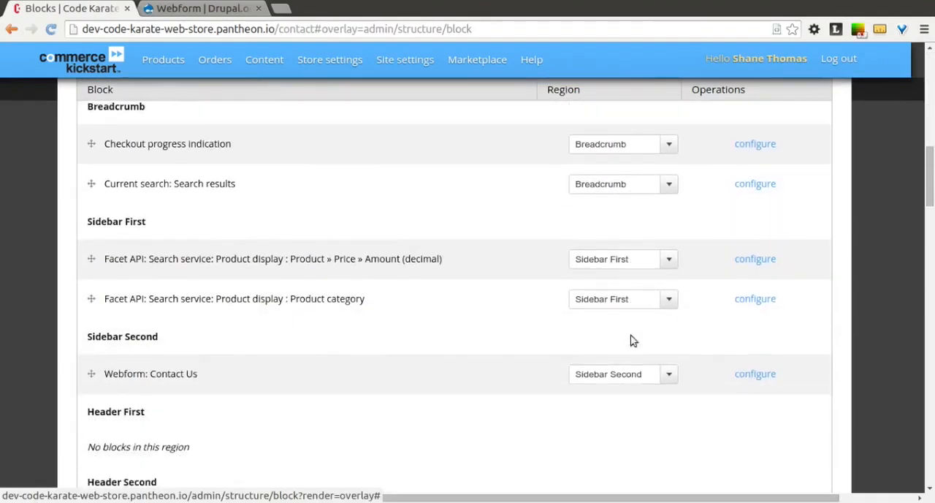
click(752, 382)
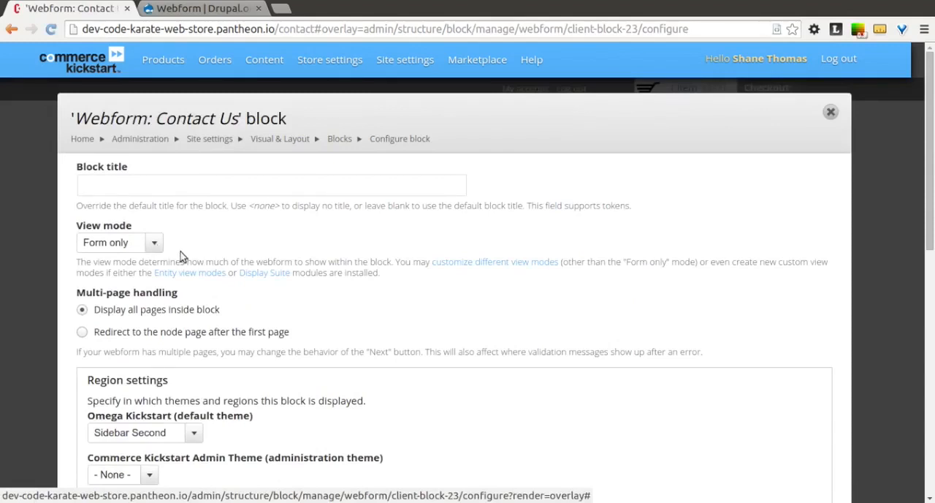
Review the Contact Us block's view mode options, multi-page handling and region settings
click(158, 244)
click(159, 244)
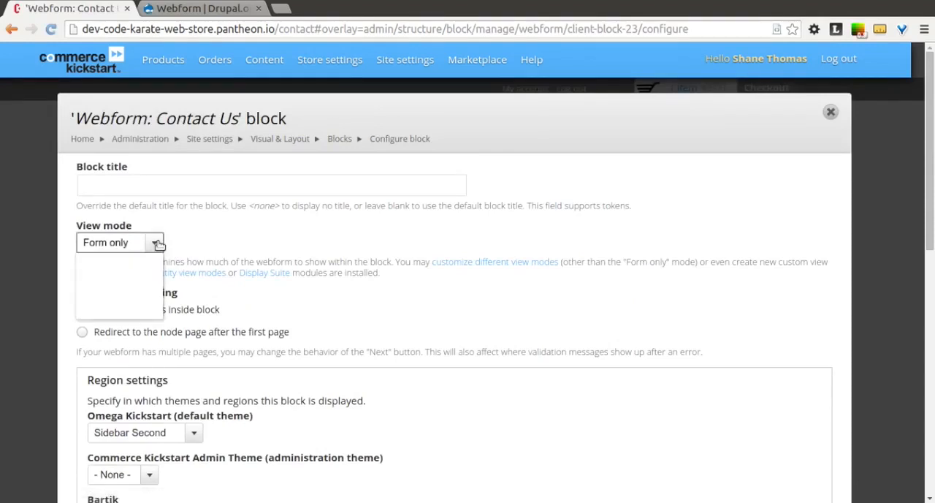
scroll(251, 250, down, 1)
scroll(251, 250, down, 3)
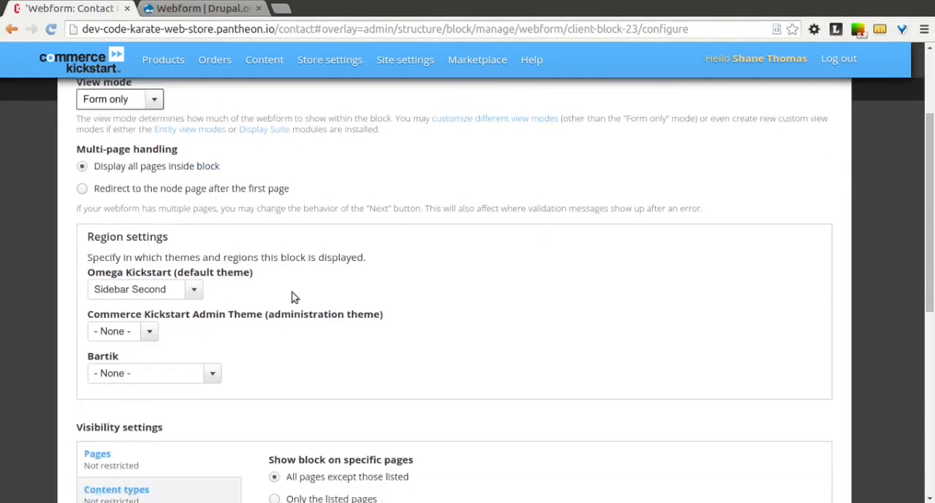
Restrict the Contact Us block to only the listed page "contact", save the block and close the Blocks overlay
scroll(296, 312, down, 1)
scroll(296, 312, down, 5)
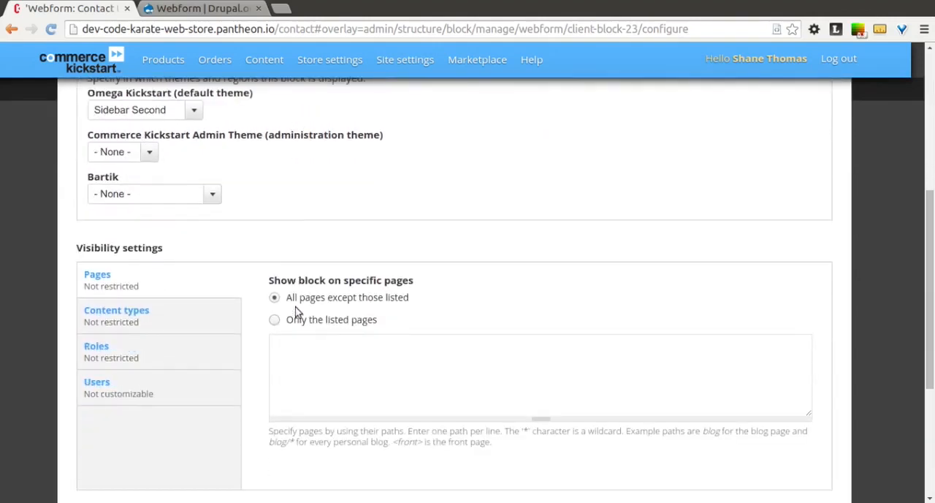
scroll(297, 308, down, 1)
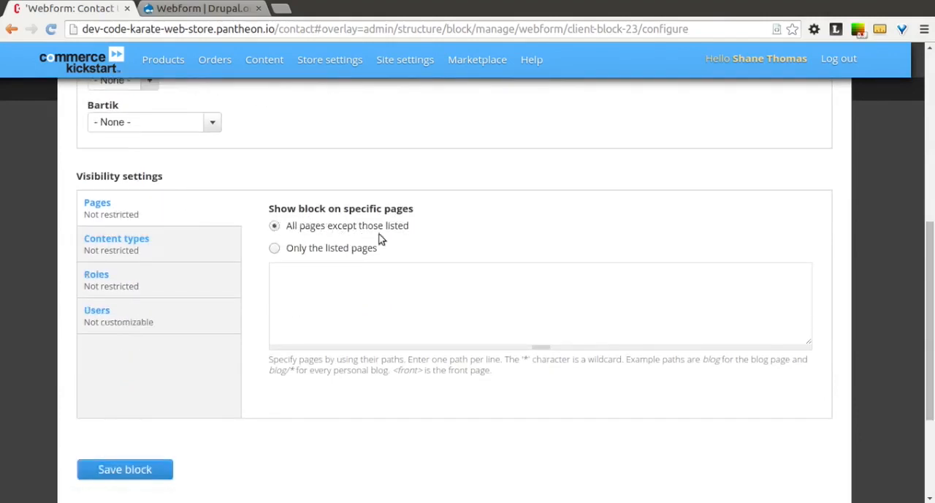
click(274, 248)
click(311, 286)
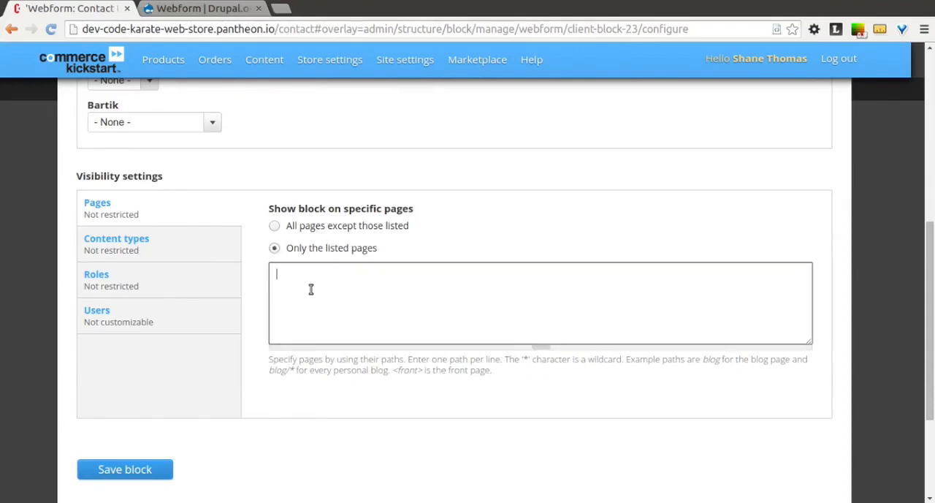
text(contact)
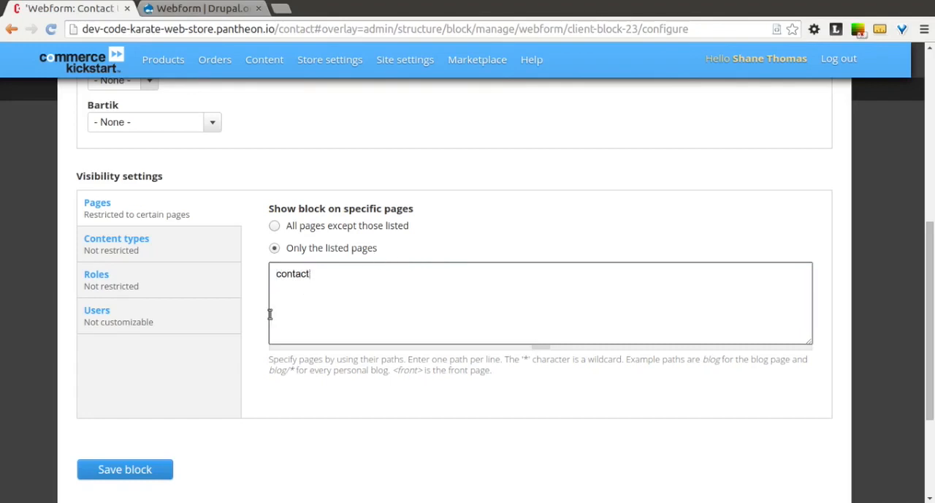
click(126, 469)
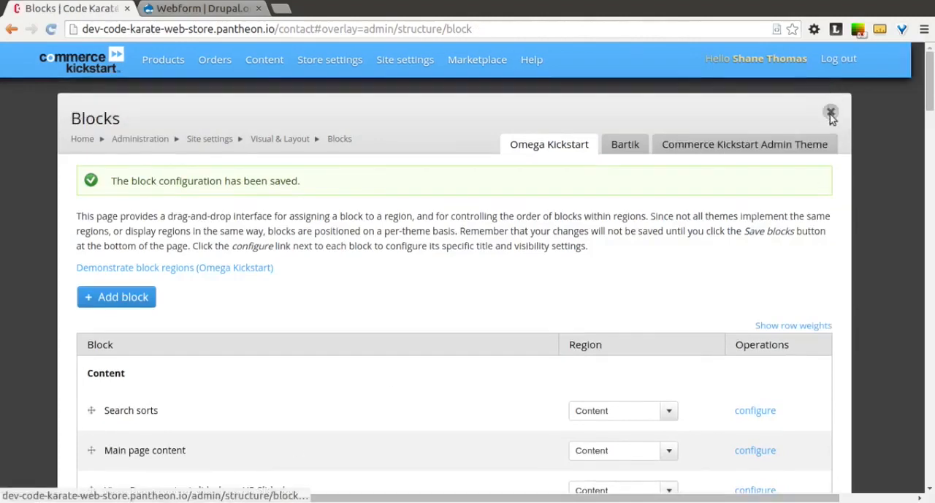
click(831, 112)
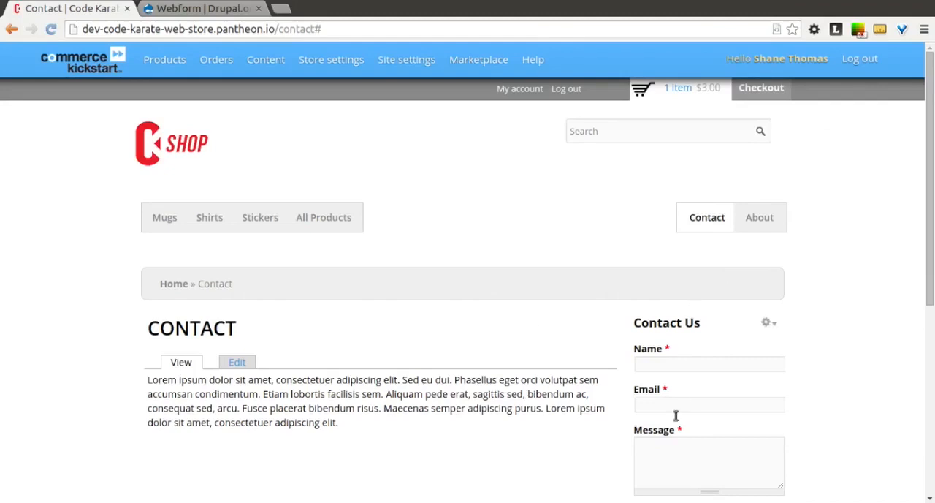
Check the Mugs, About and Contact pages for the sidebar Contact Us form
click(164, 222)
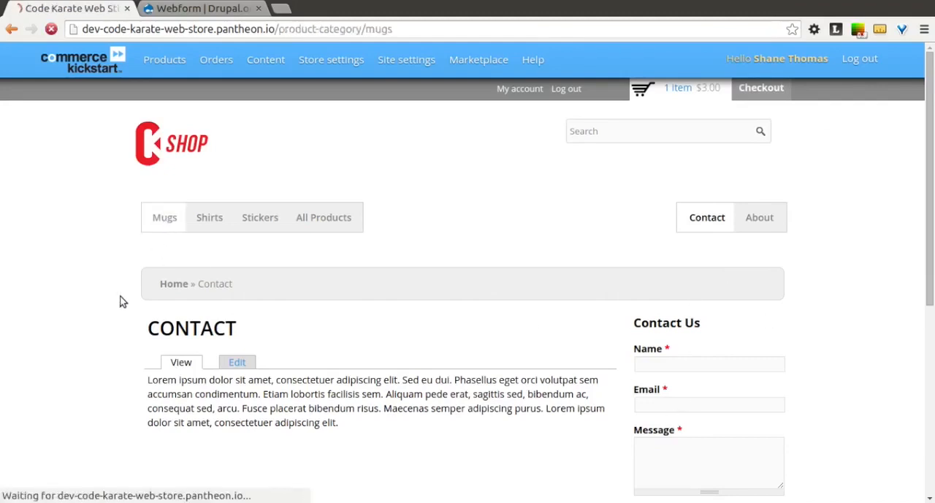
scroll(716, 323, down, 5)
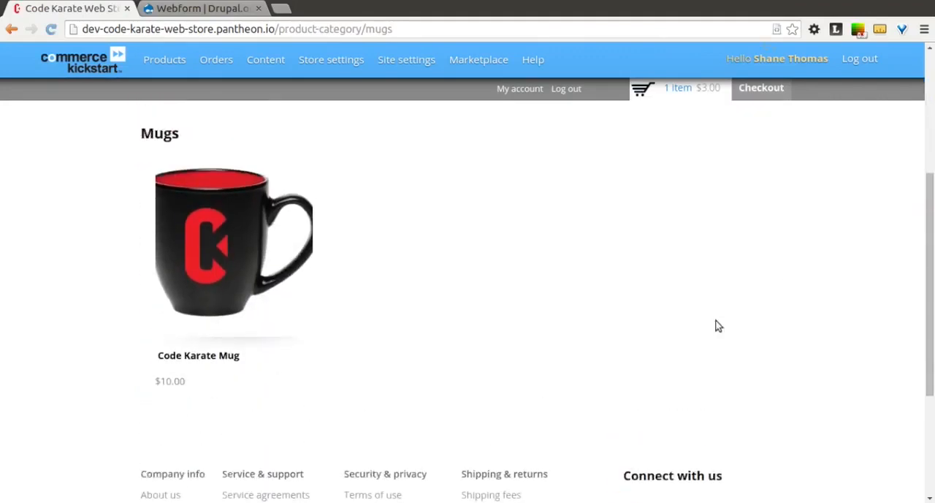
scroll(718, 326, up, 3)
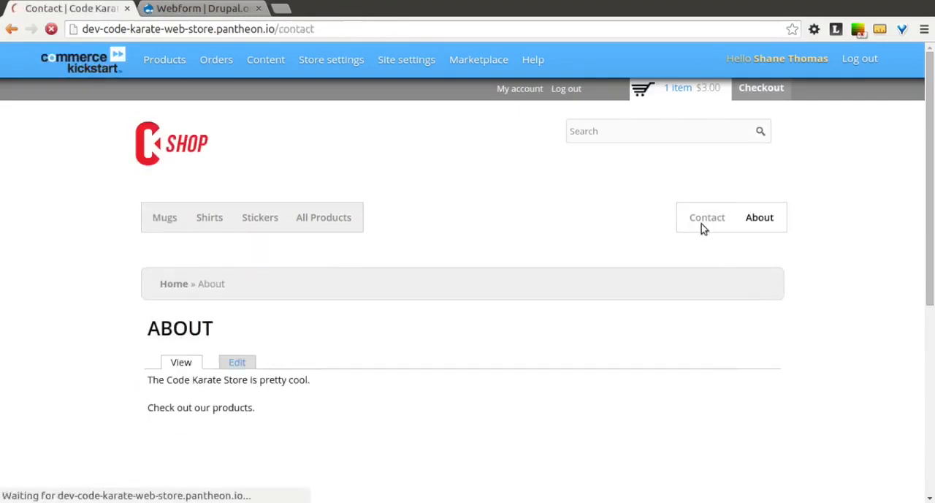
scroll(544, 354, down, 2)
scroll(544, 354, down, 2)
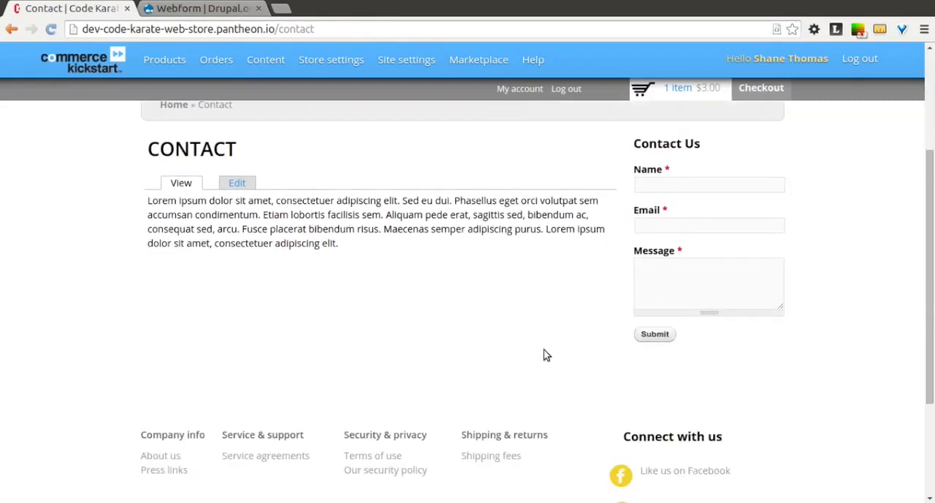
scroll(488, 335, up, 2)
Reopen the Blocks administration page and examine the blocks assigned to each Omega Kickstart region, down to the disabled blocks
mouse_move(319, 66)
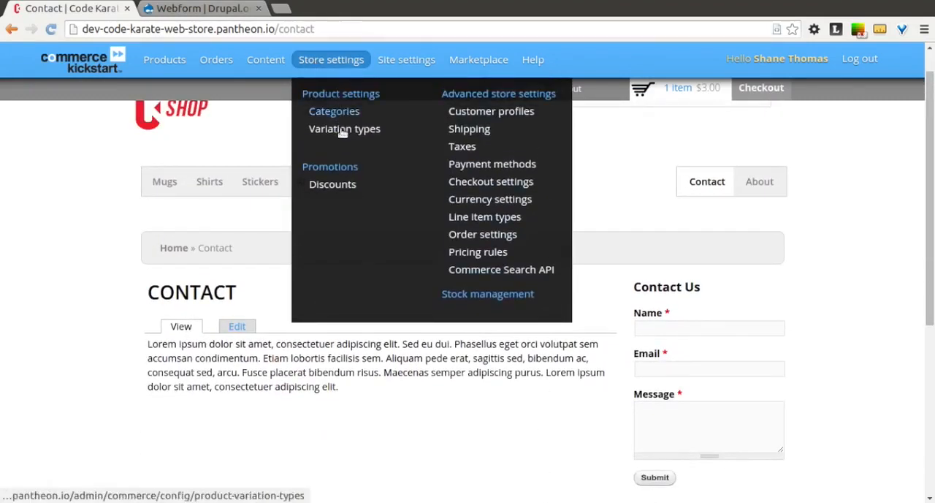
mouse_move(398, 62)
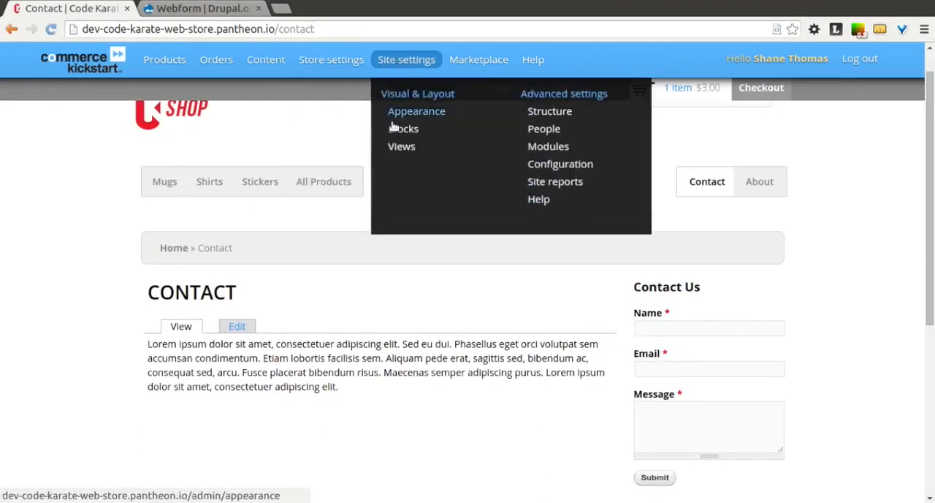
click(395, 128)
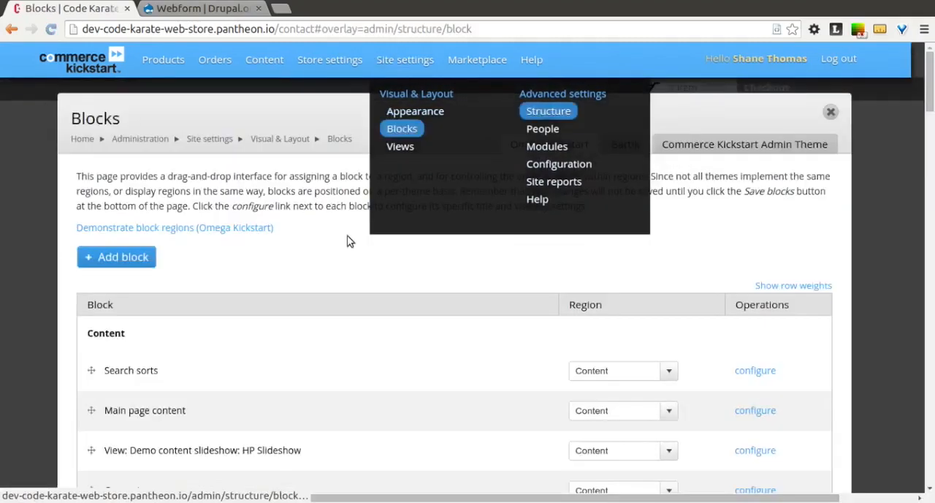
scroll(276, 294, down, 5)
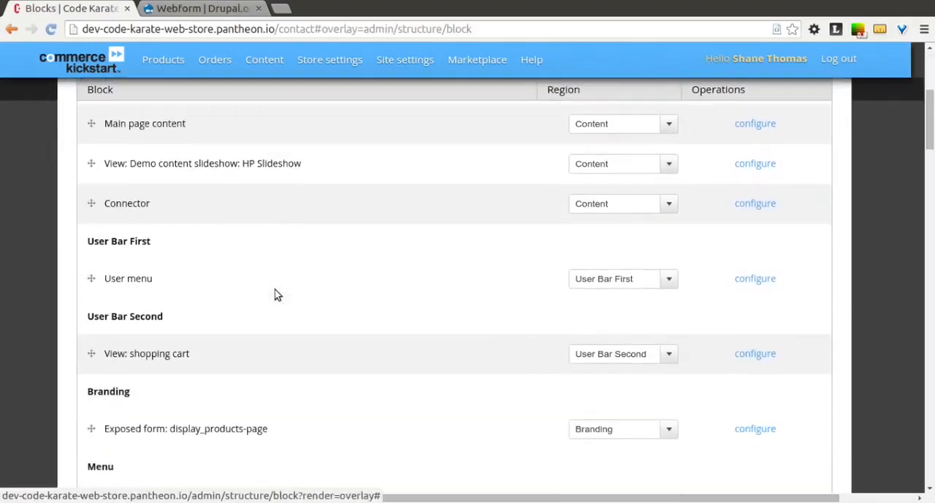
scroll(276, 293, down, 3)
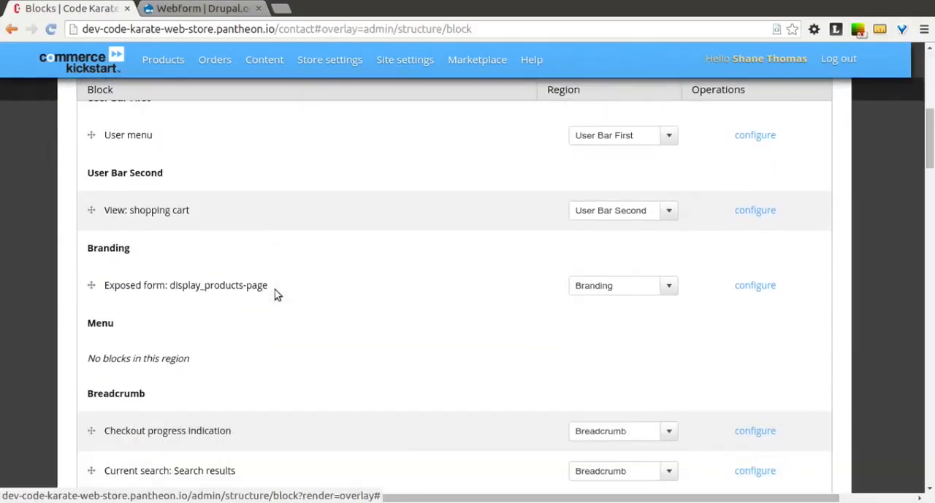
scroll(276, 294, down, 5)
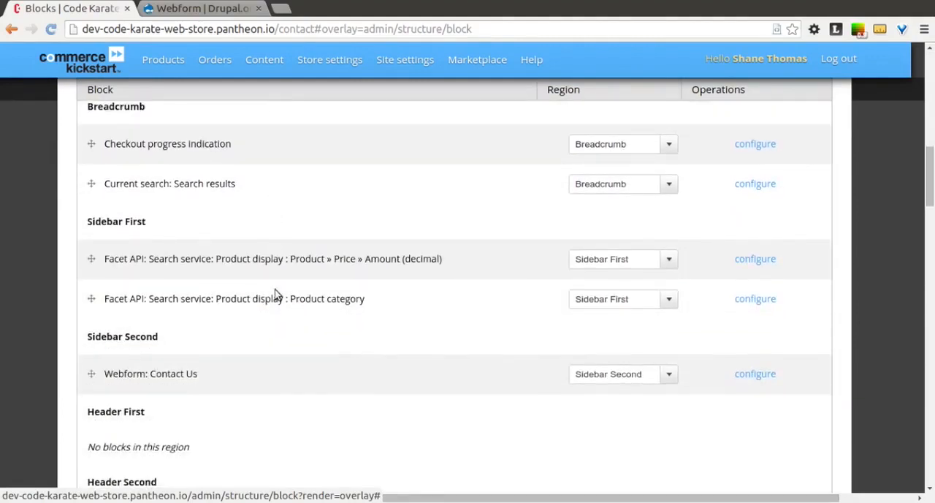
scroll(276, 293, down, 5)
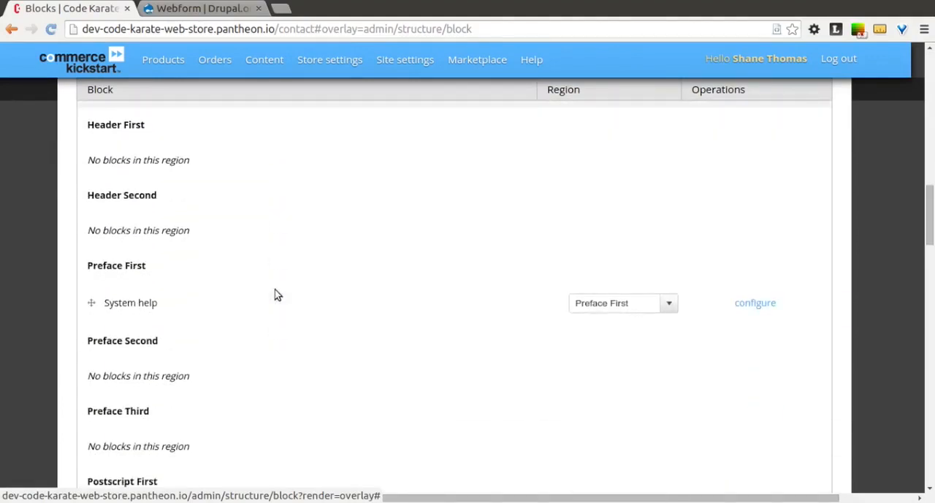
scroll(276, 293, down, 5)
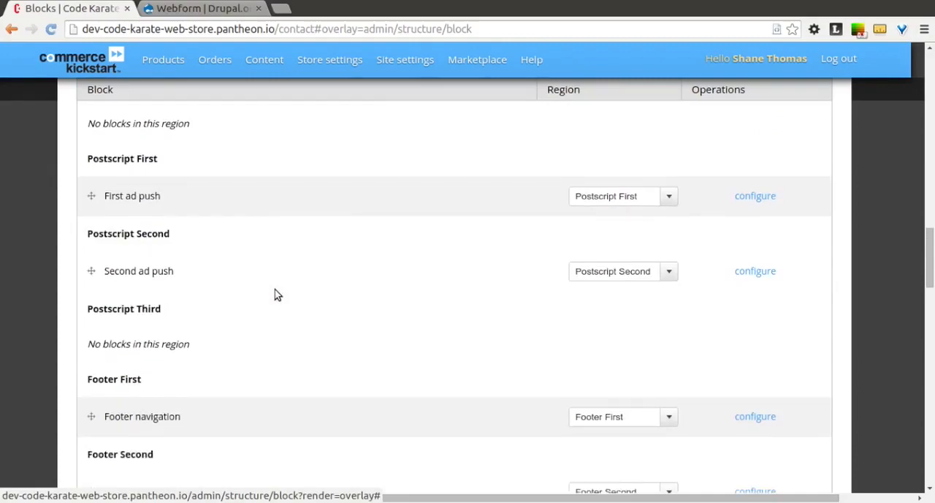
scroll(277, 294, down, 3)
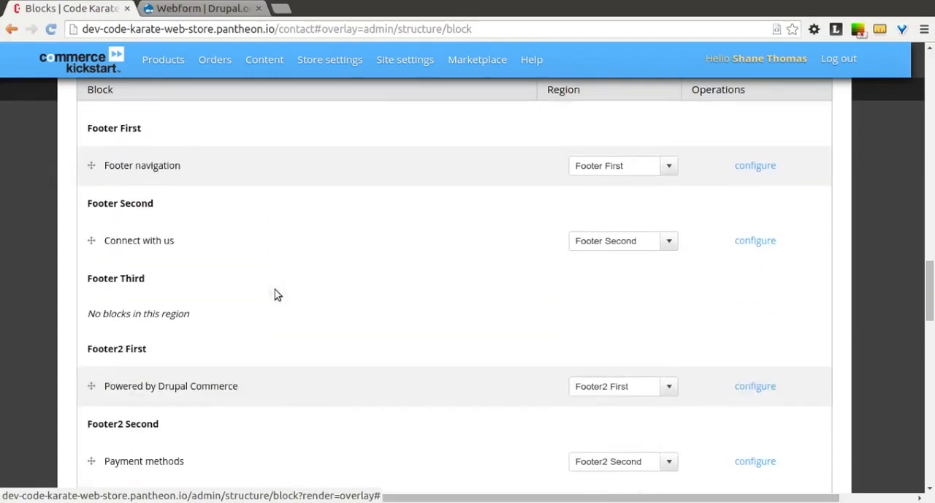
scroll(276, 293, down, 3)
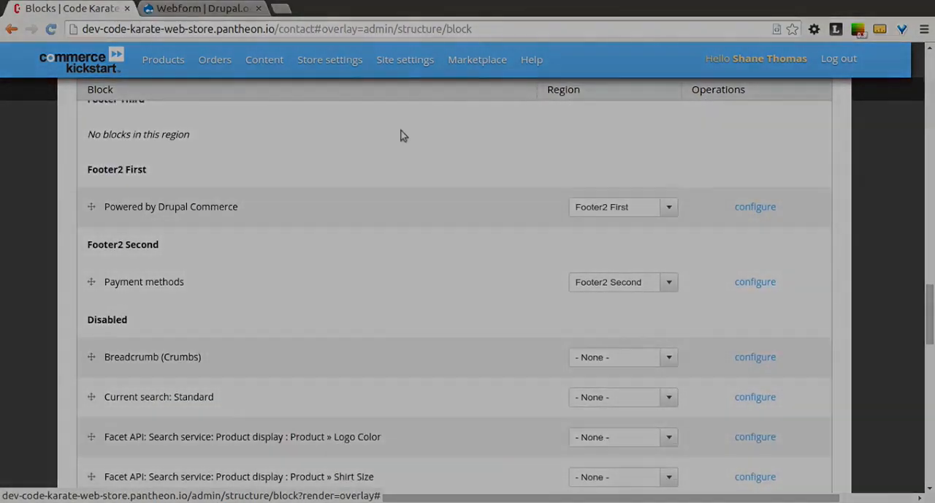